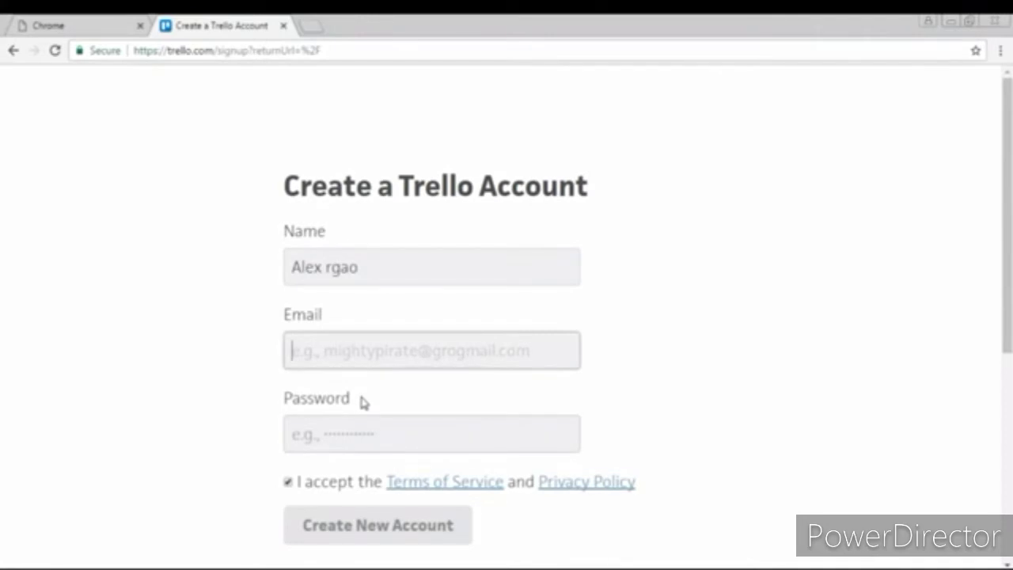
Step: Create the Trello account by entering an e-mail address and a password
type("al")
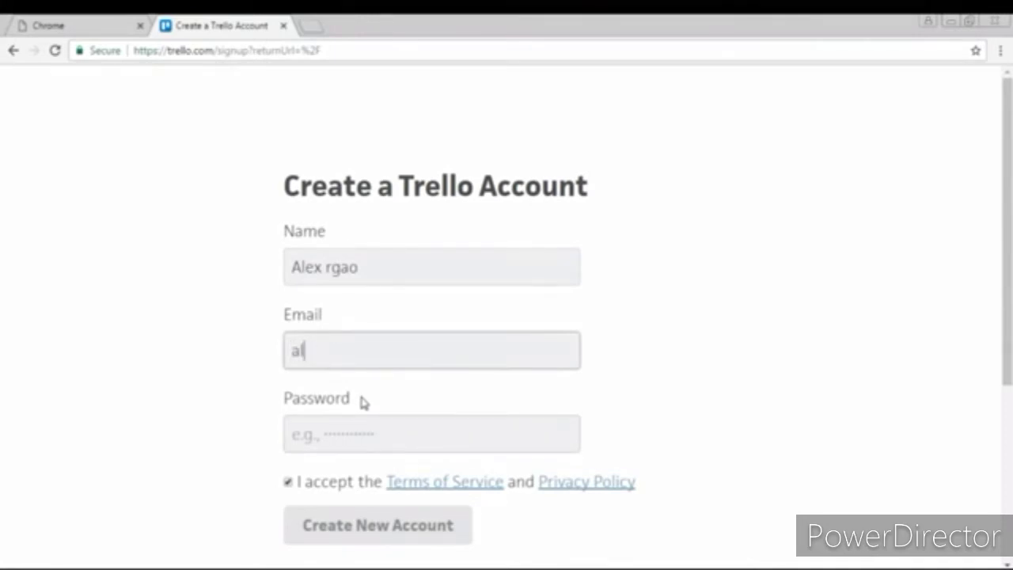
key("BackSpace")
key("BackSpace")
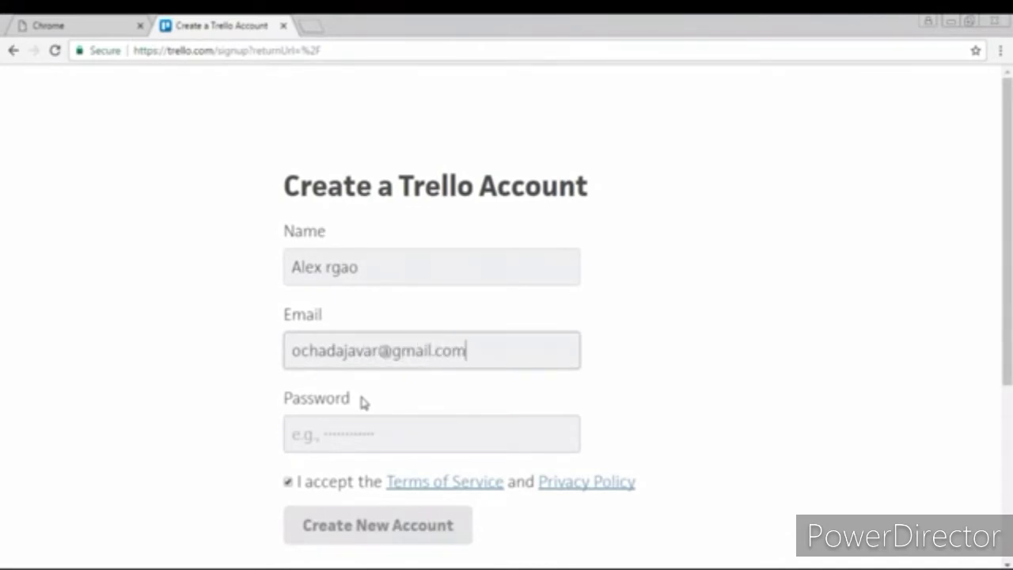
left_click(397, 435)
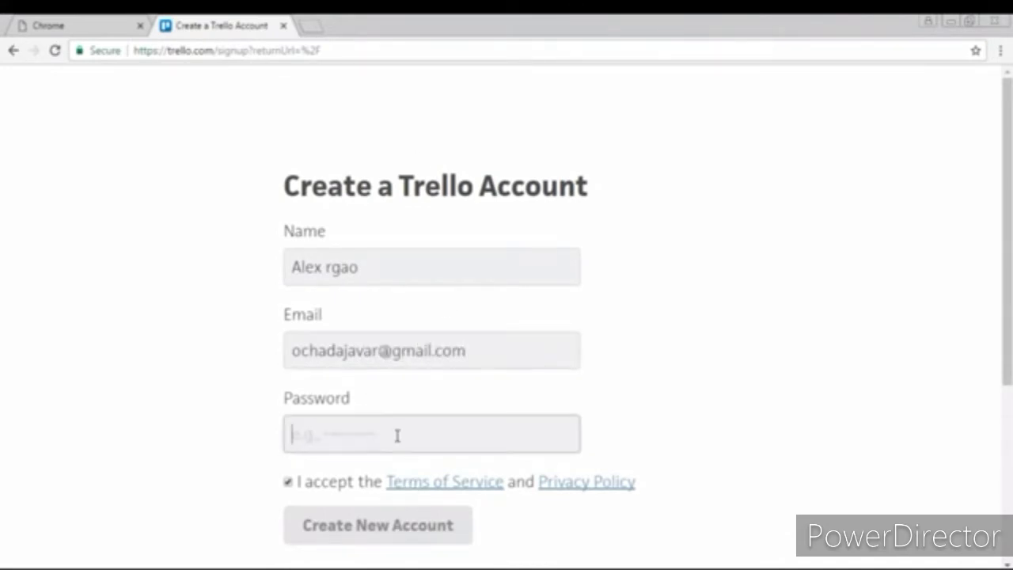
type("•")
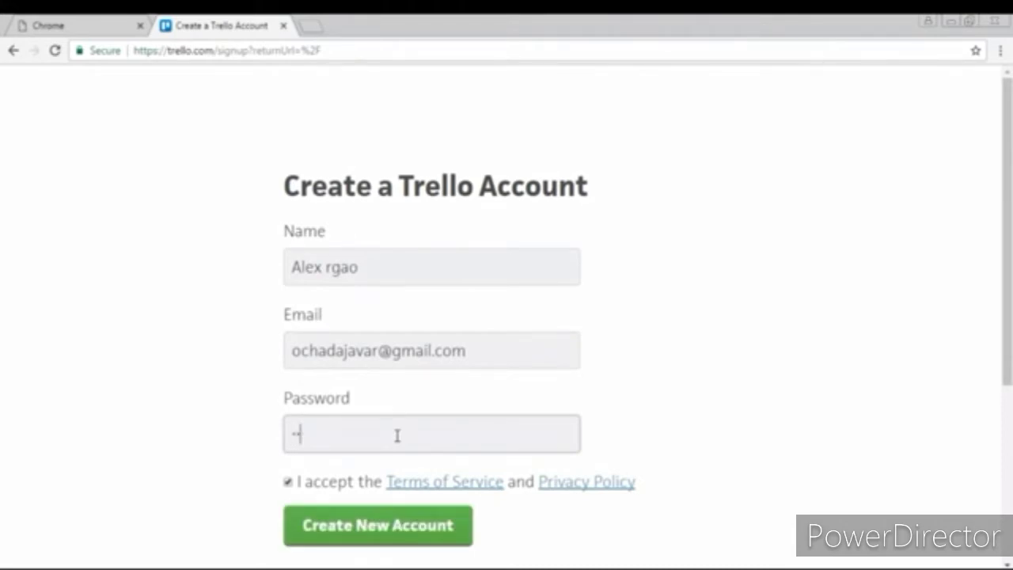
key("BackSpace")
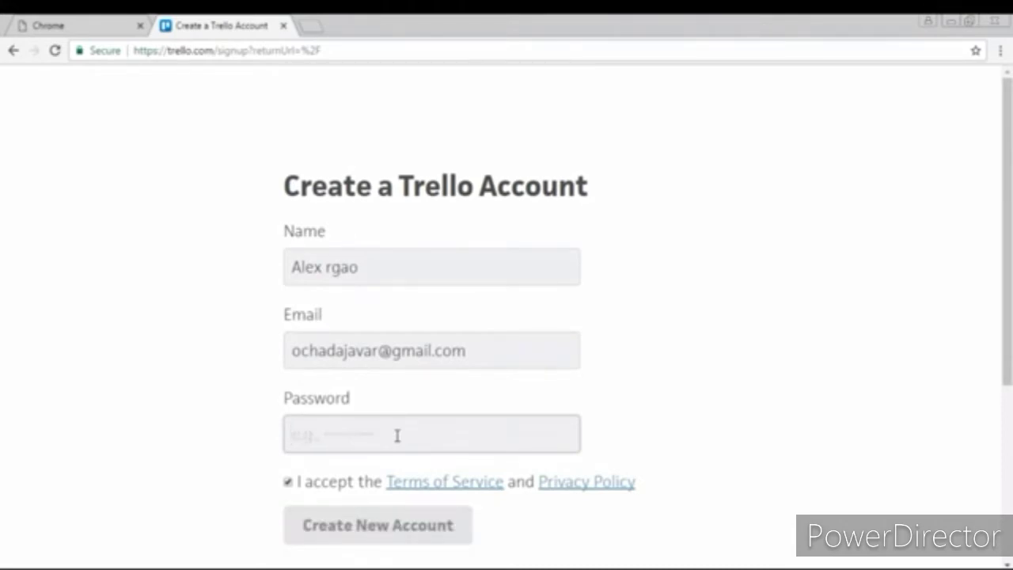
type("•••")
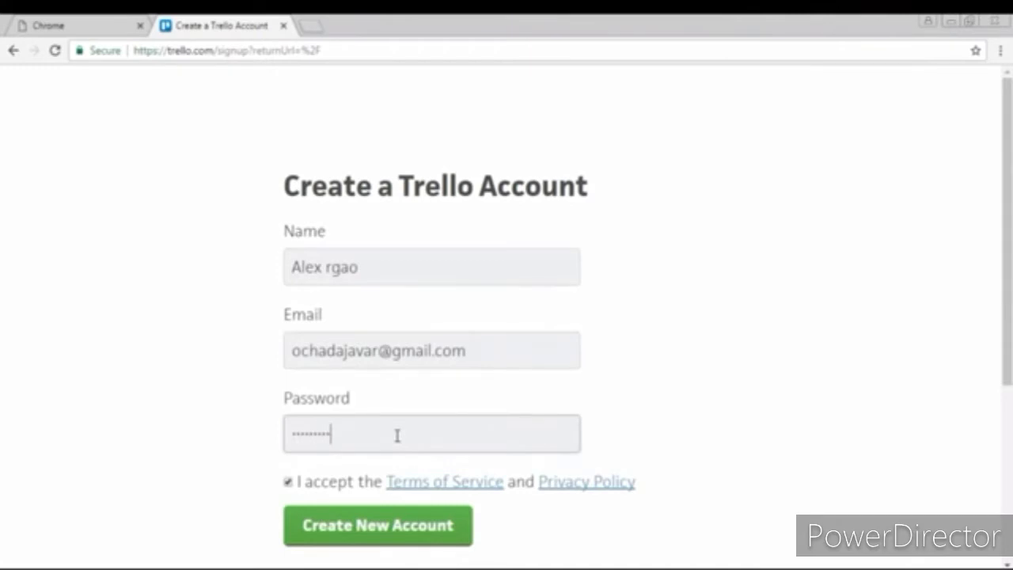
left_click(373, 529)
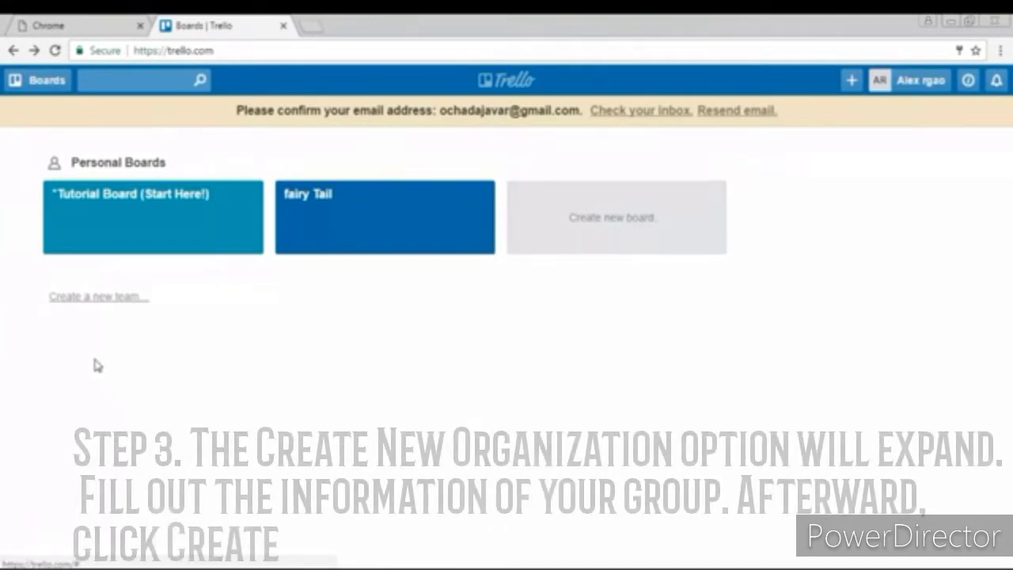
Step: Create a new team named 'Sket dance', leaving the description empty
left_click(95, 299)
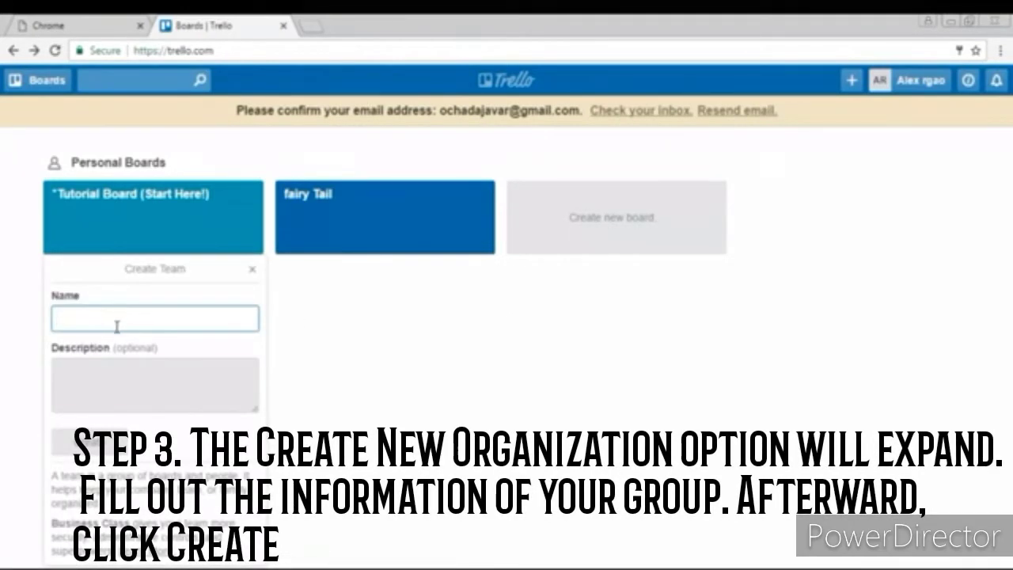
type("t")
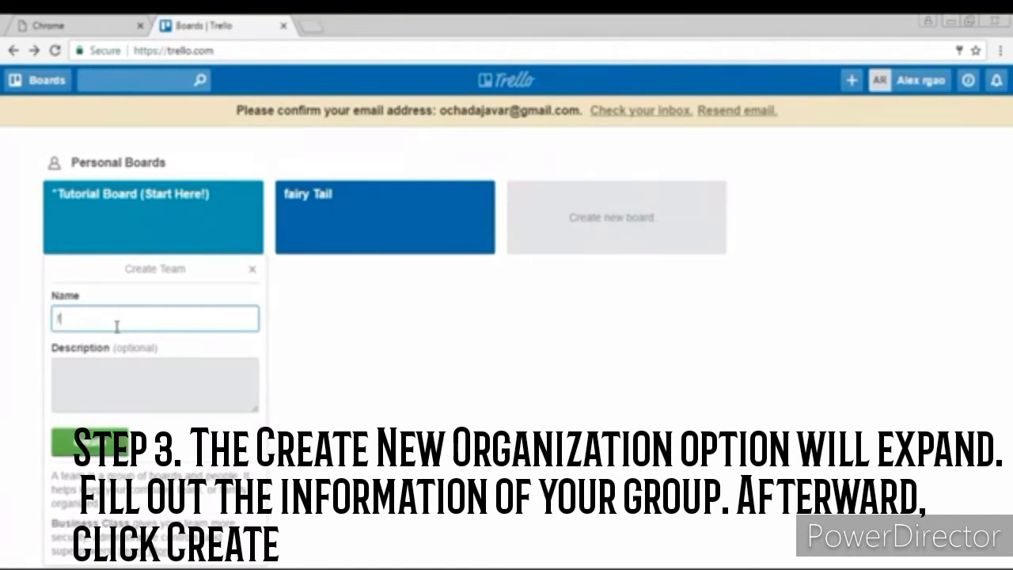
key("BackSpace")
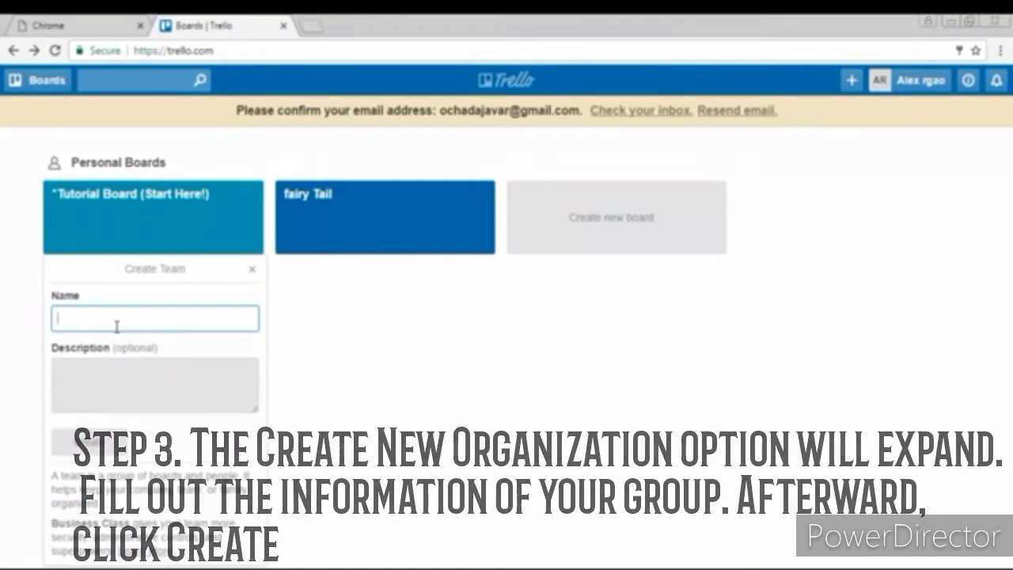
type("Sket dance")
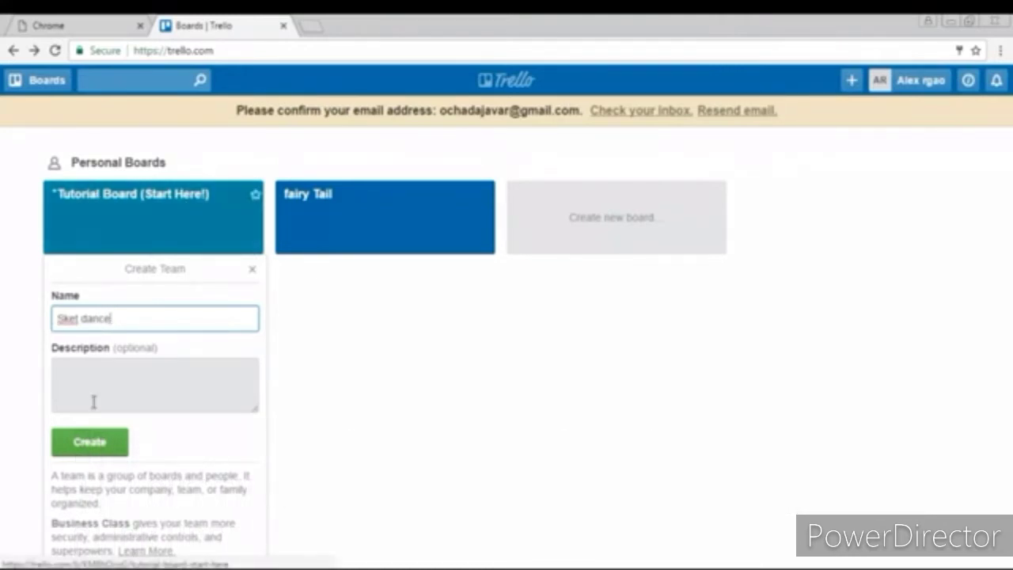
left_click(125, 382)
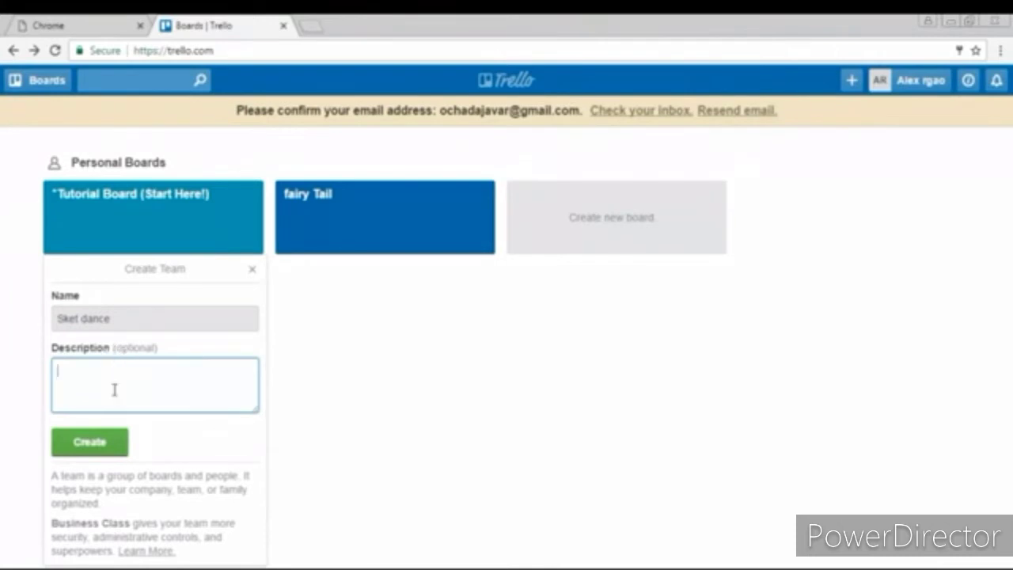
left_click(103, 451)
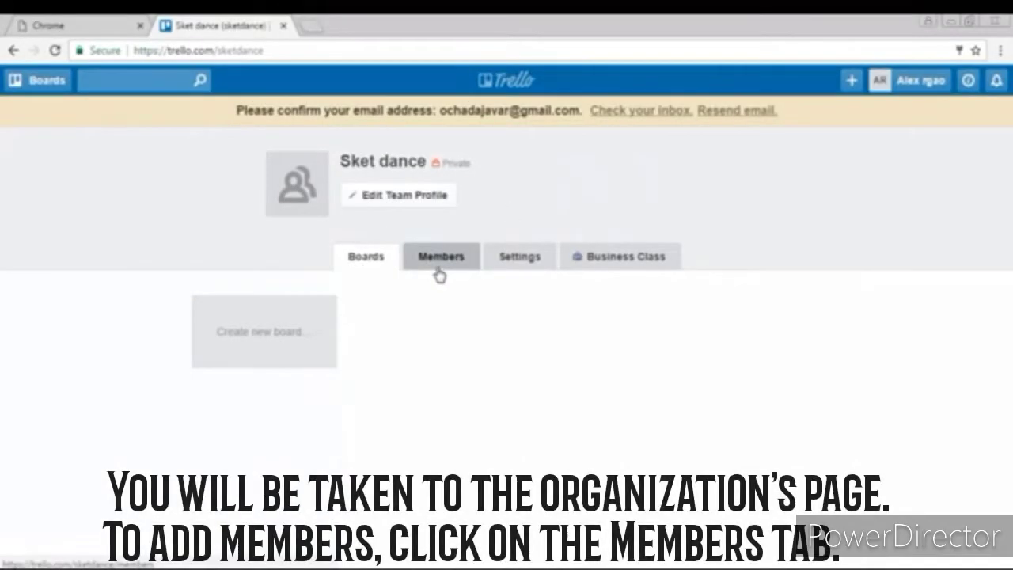
Step: On the Members tab, invite a person to Sket dance using their e-mail address
left_click(439, 273)
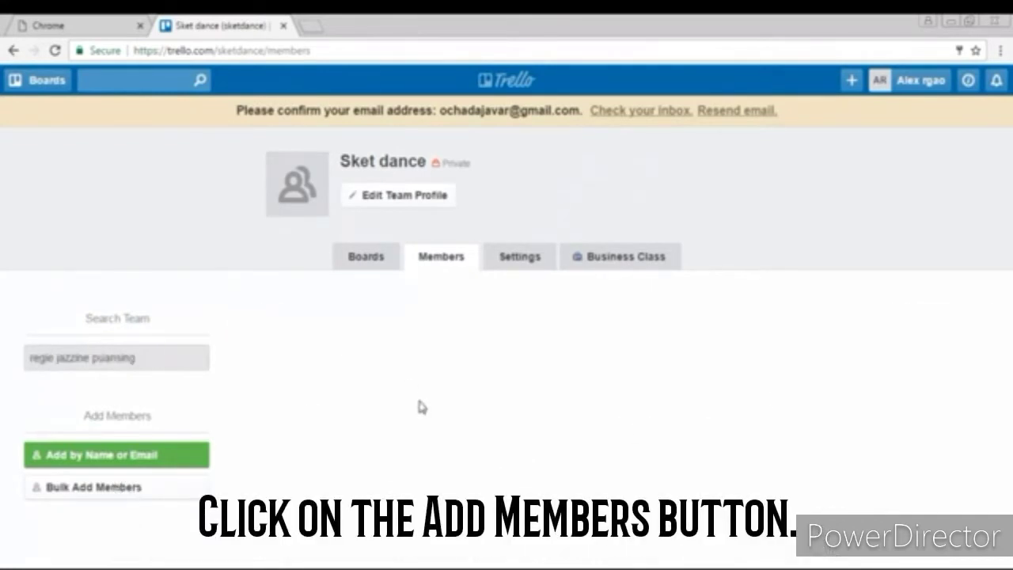
left_click(155, 460)
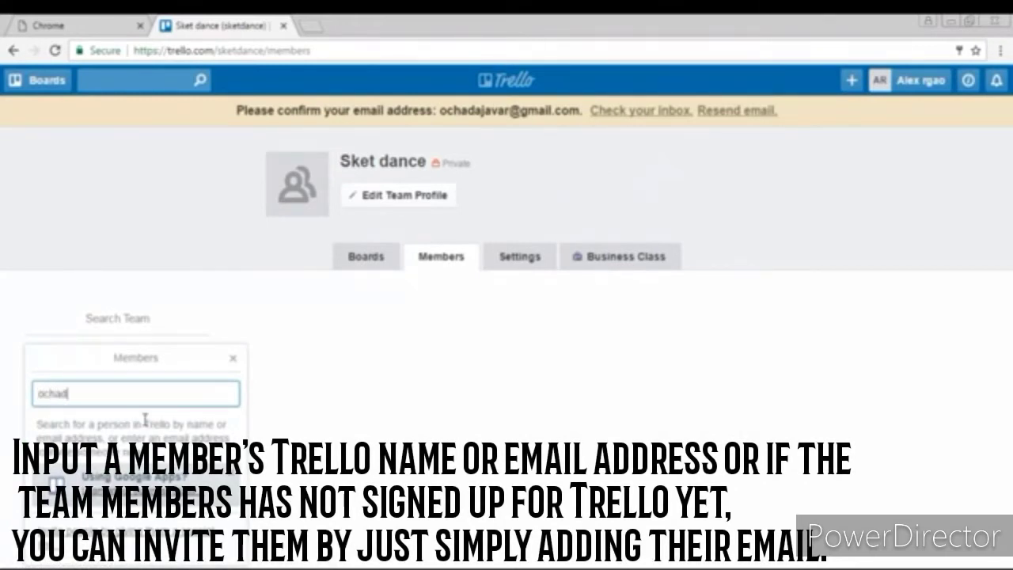
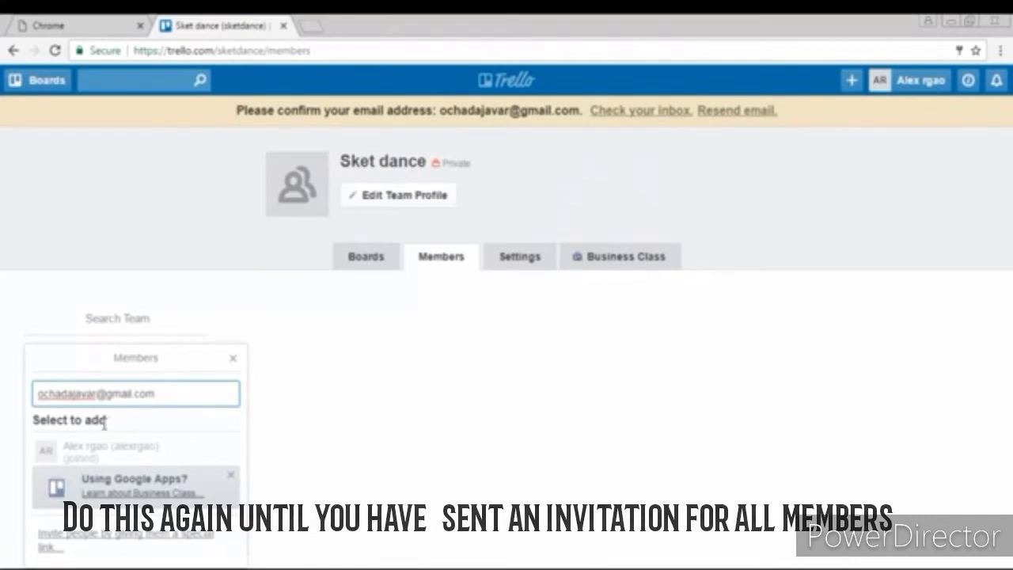
left_click_drag(176, 395, 36, 394)
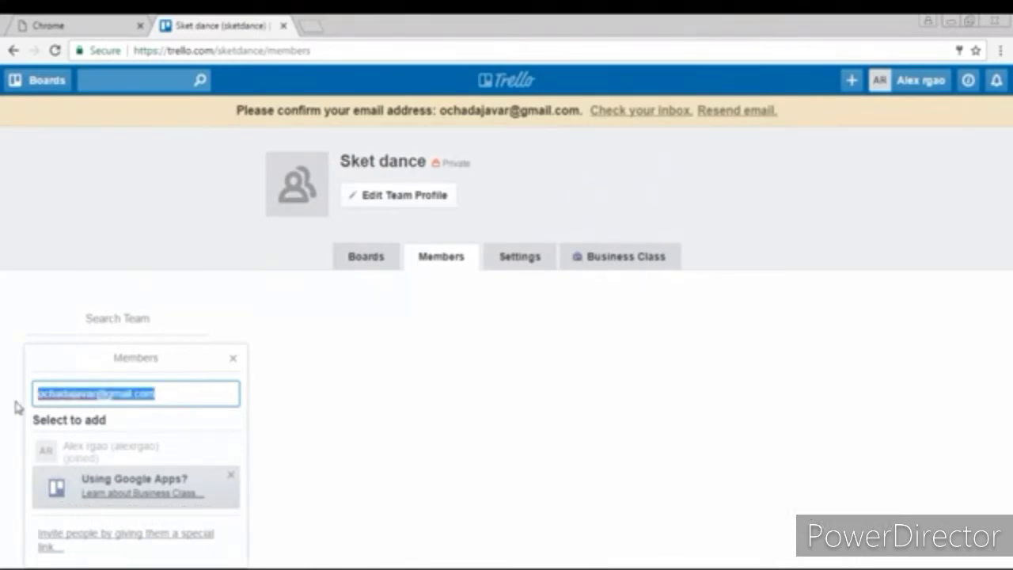
key("BackSpace")
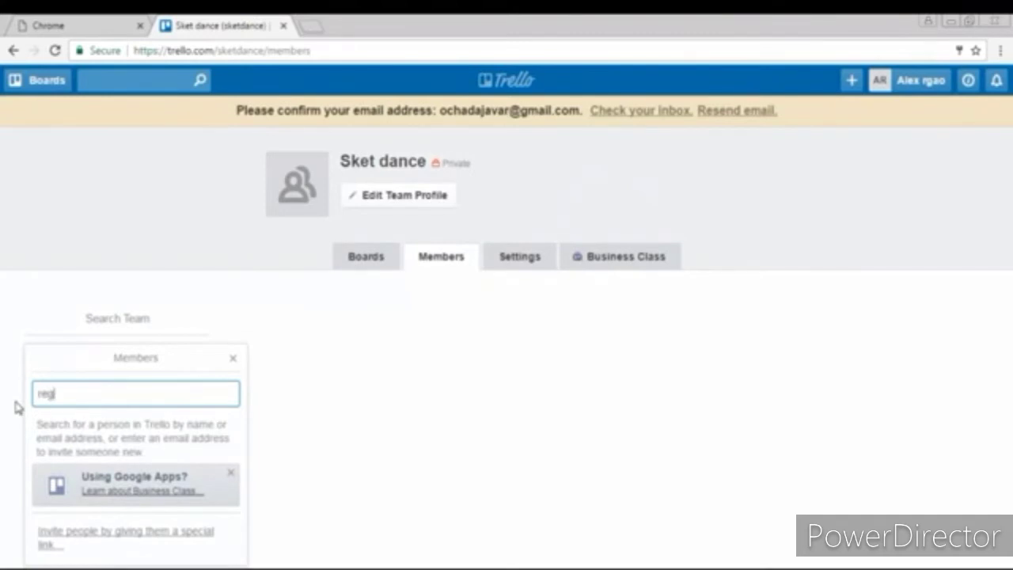
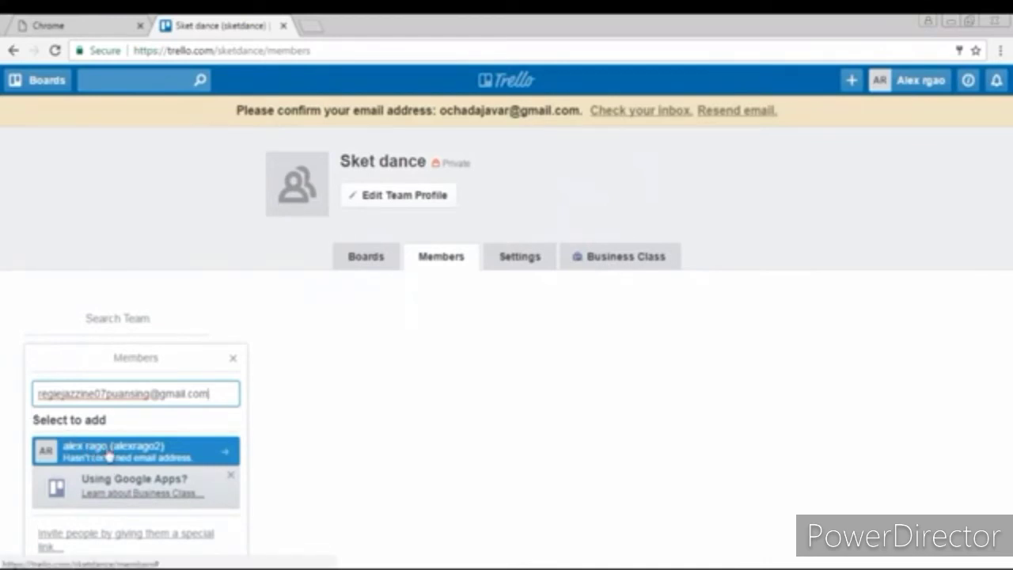
left_click(146, 449)
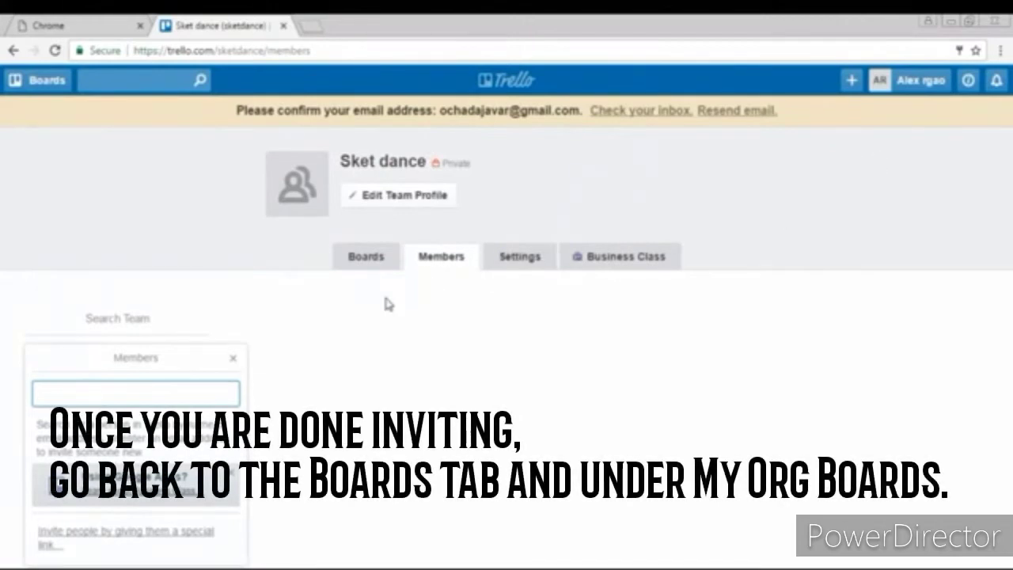
Step: Create a board titled 'jimdo' under the Sket dance team
left_click(363, 260)
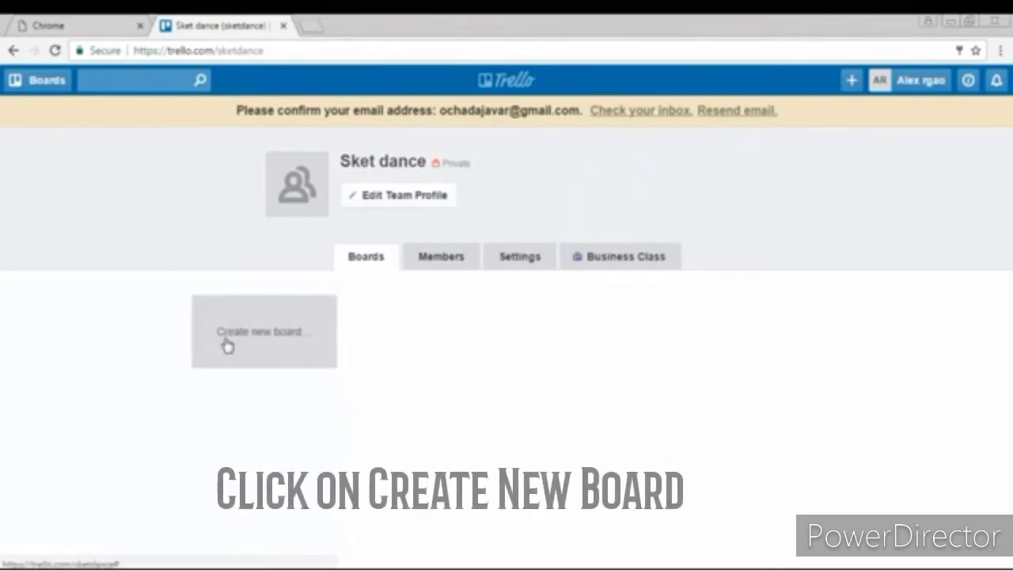
left_click(270, 347)
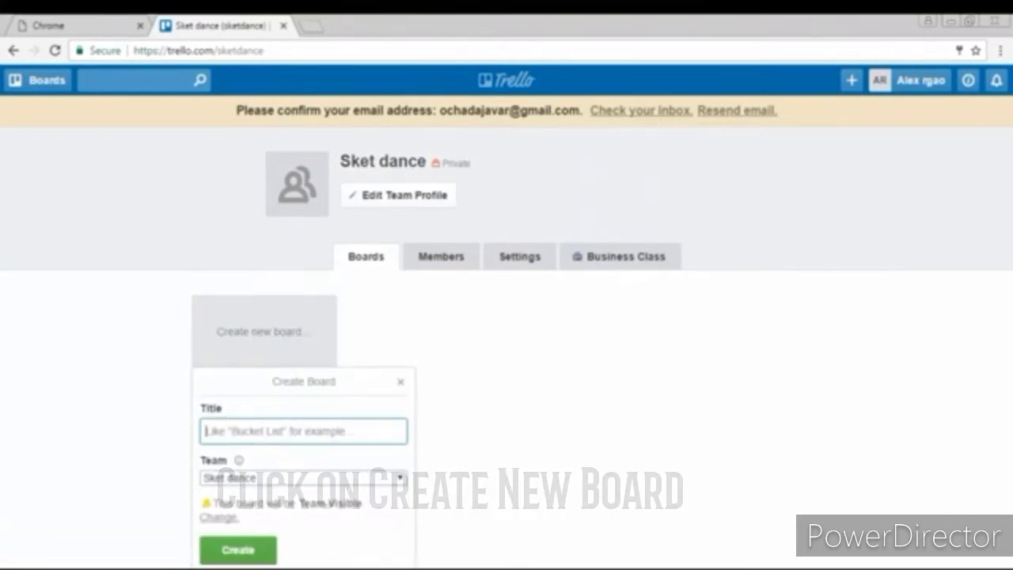
type("jimdo")
left_click(241, 554)
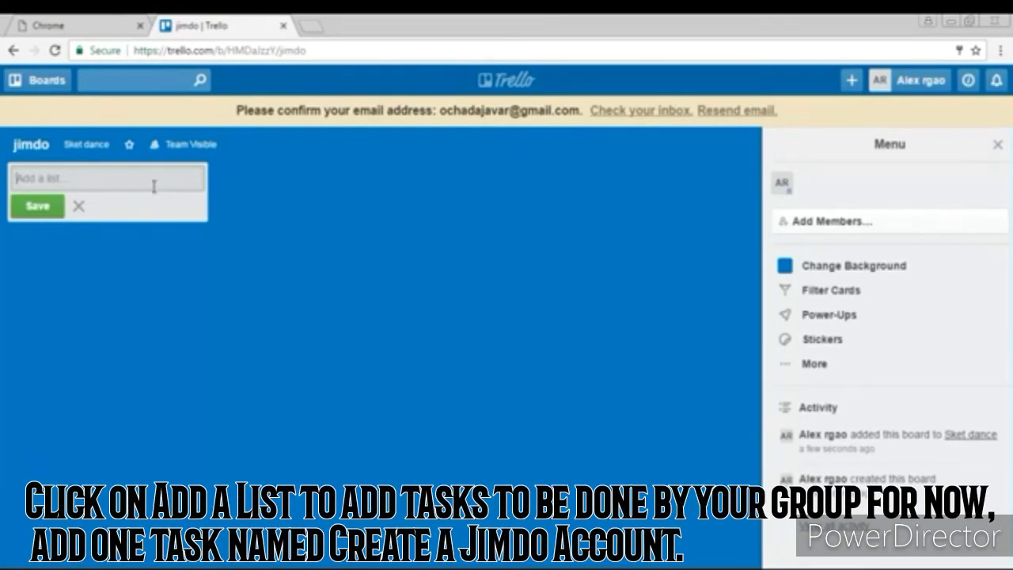
Step: Add the list 'Create a jimdo account' with an 'And send to me your url' card
type("Create a ")
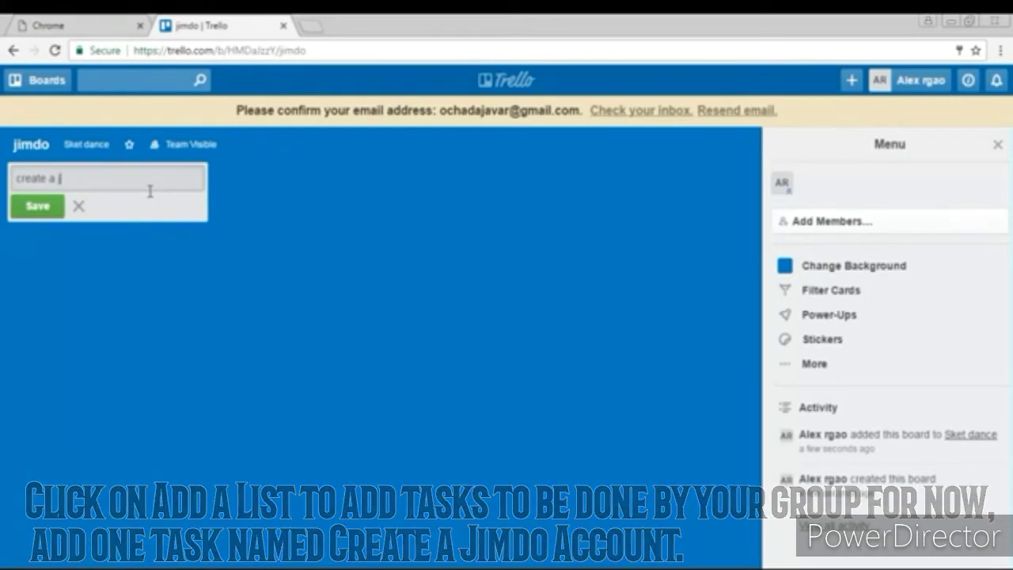
type("jimdo ")
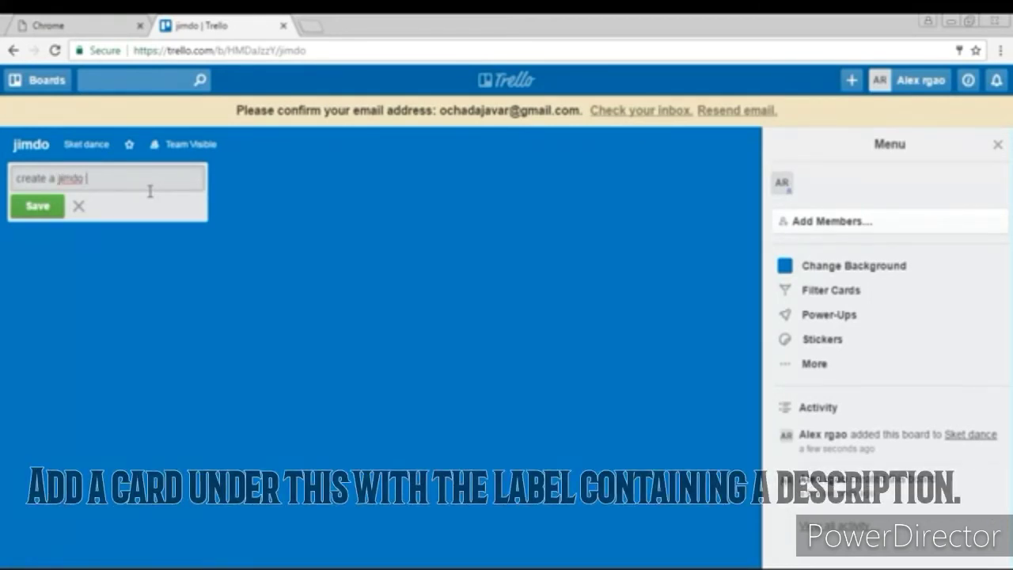
type("acc")
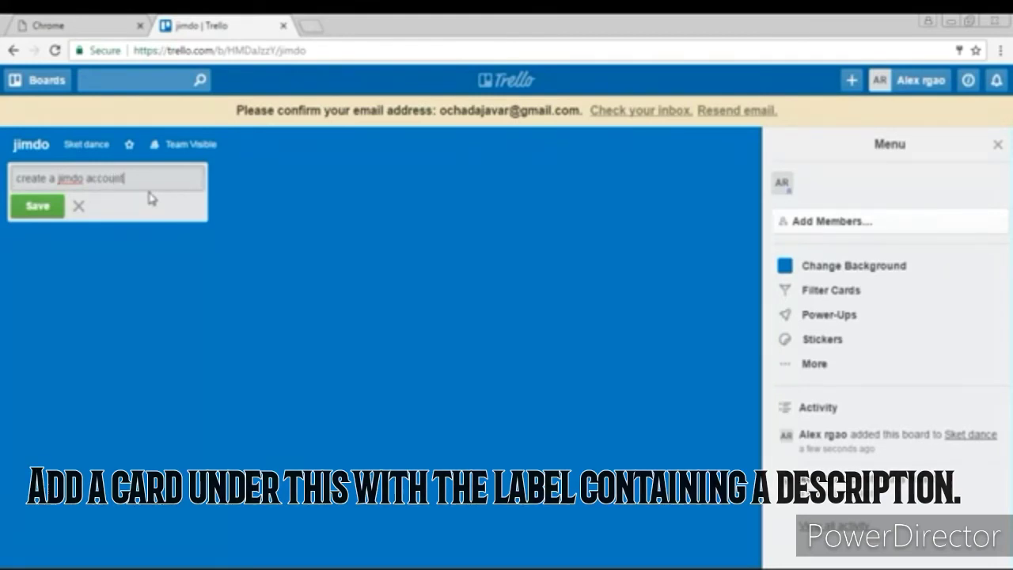
type("ount")
left_click(20, 212)
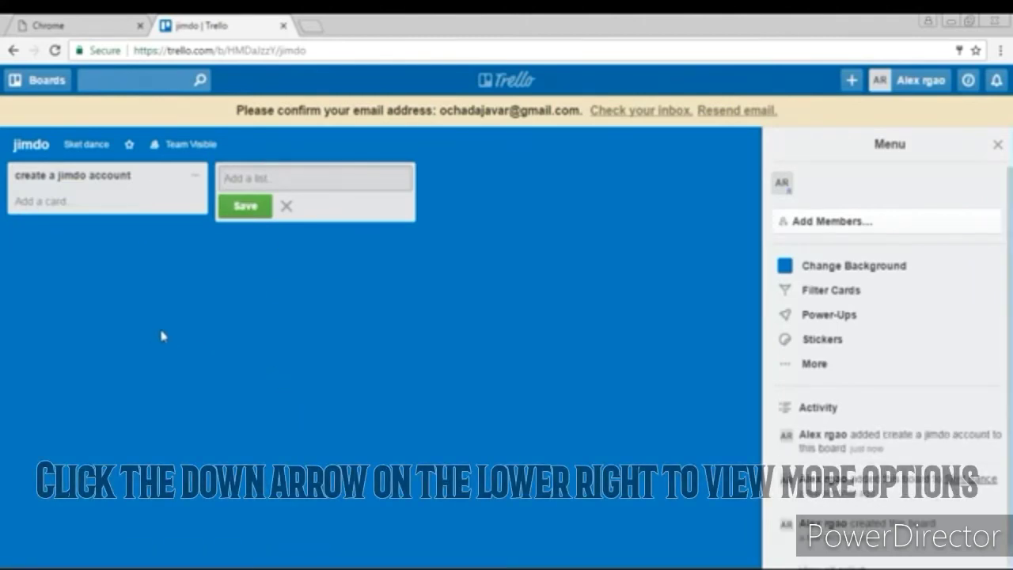
left_click(193, 177)
left_click(193, 177)
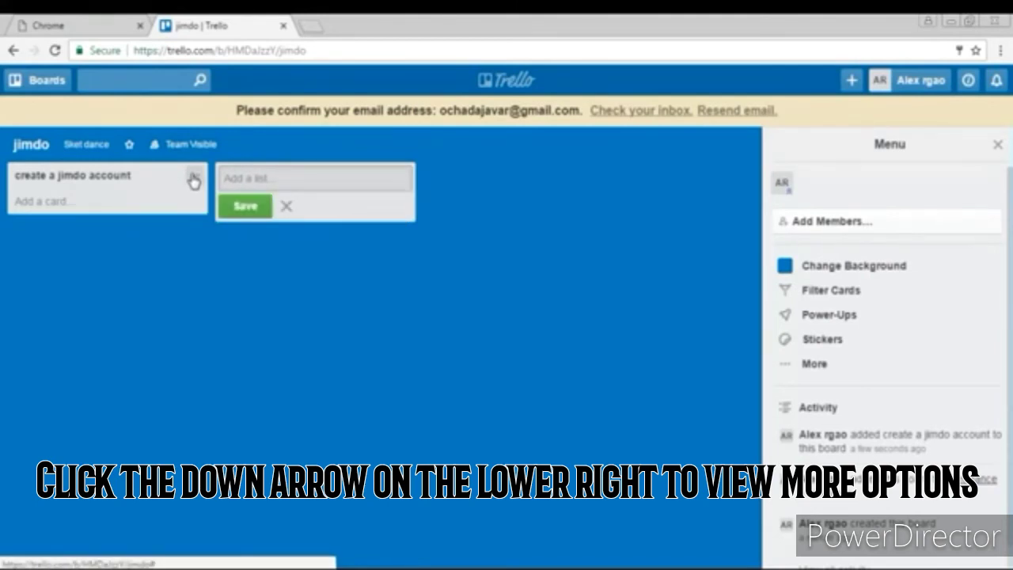
left_click(193, 179)
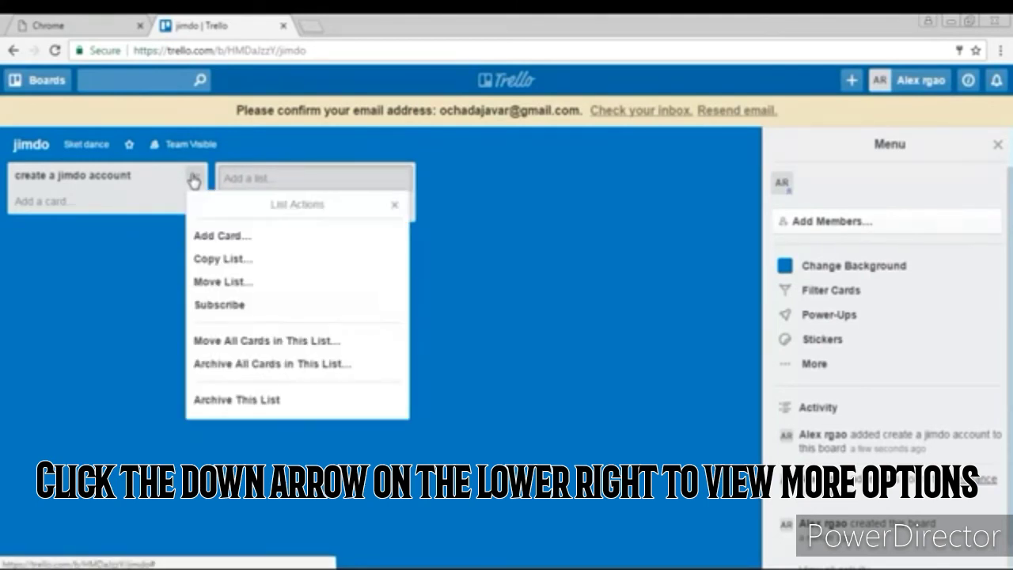
left_click(141, 177)
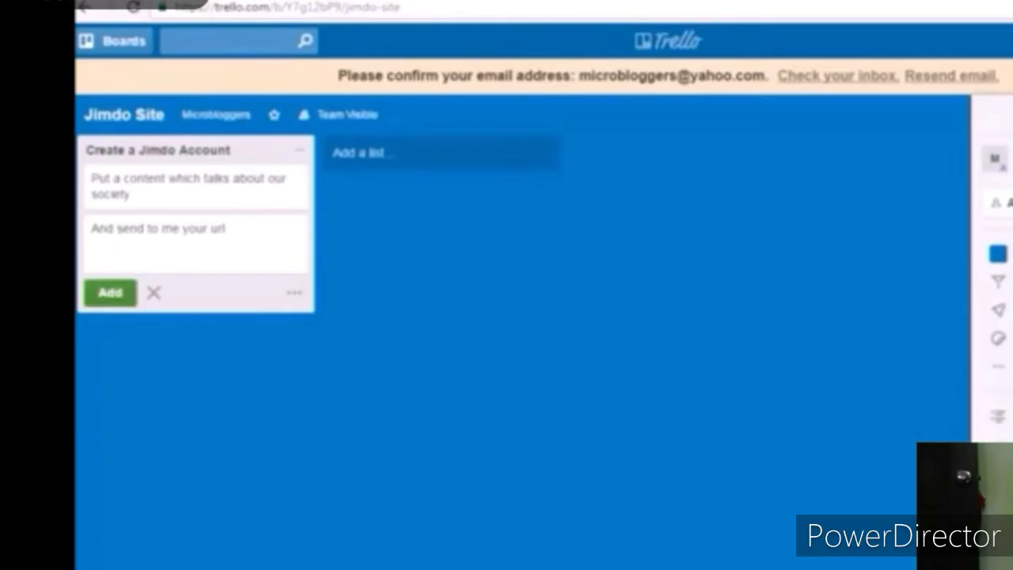
key("Return")
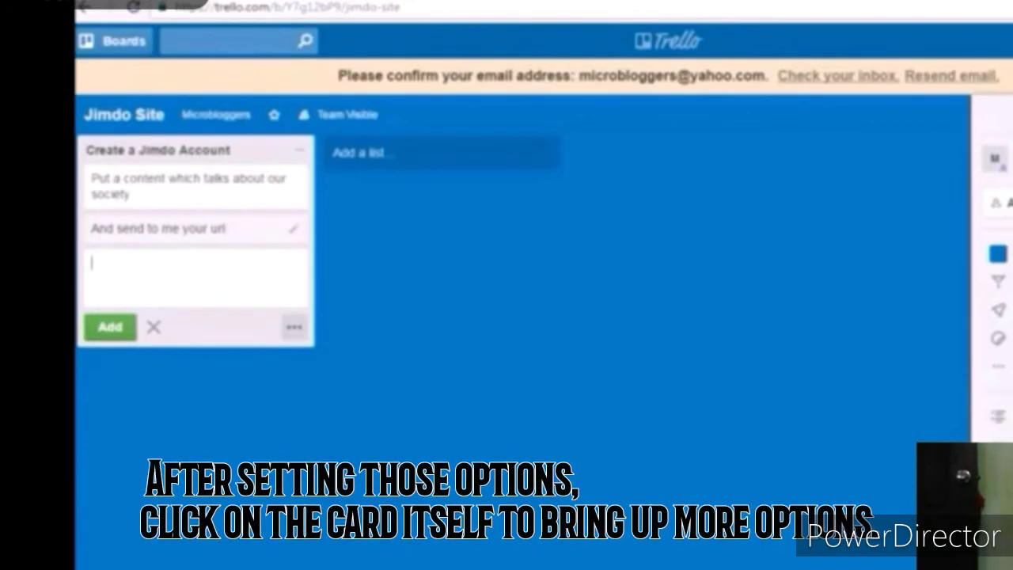
Step: Open the 'Put a content which talks about our society' card, leaving its description empty
left_click(293, 327)
left_click(189, 183)
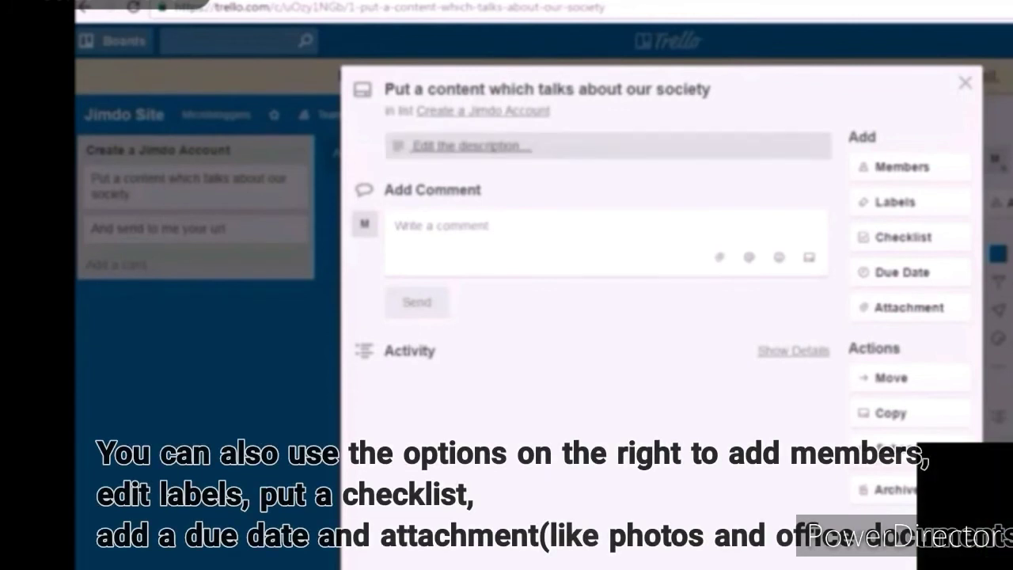
left_click(470, 145)
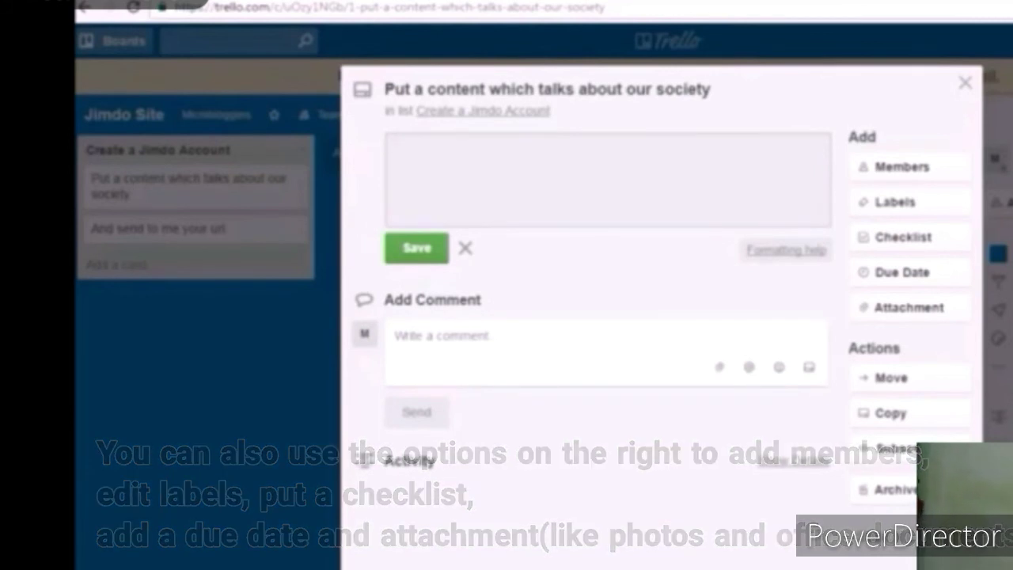
key("Escape")
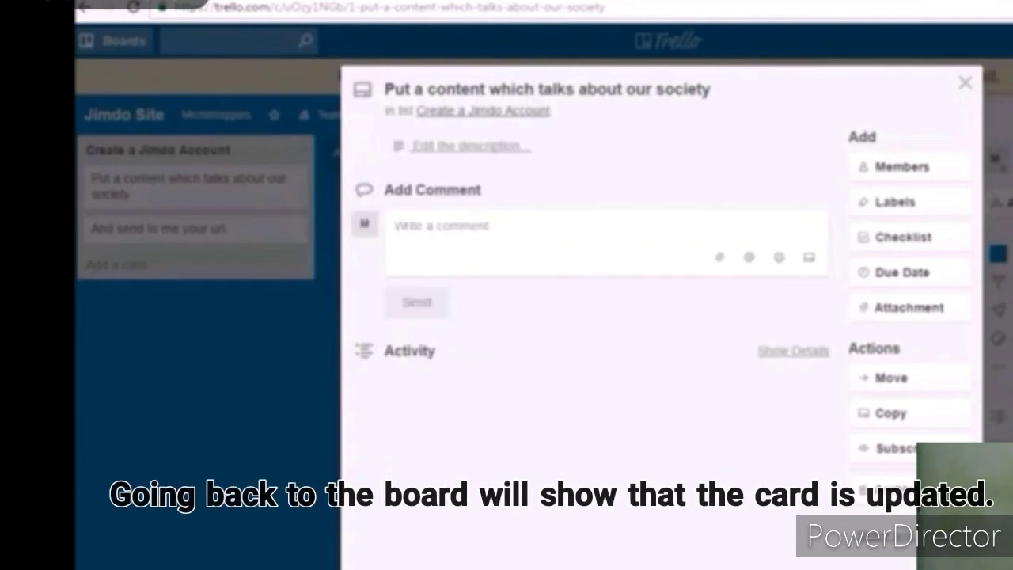